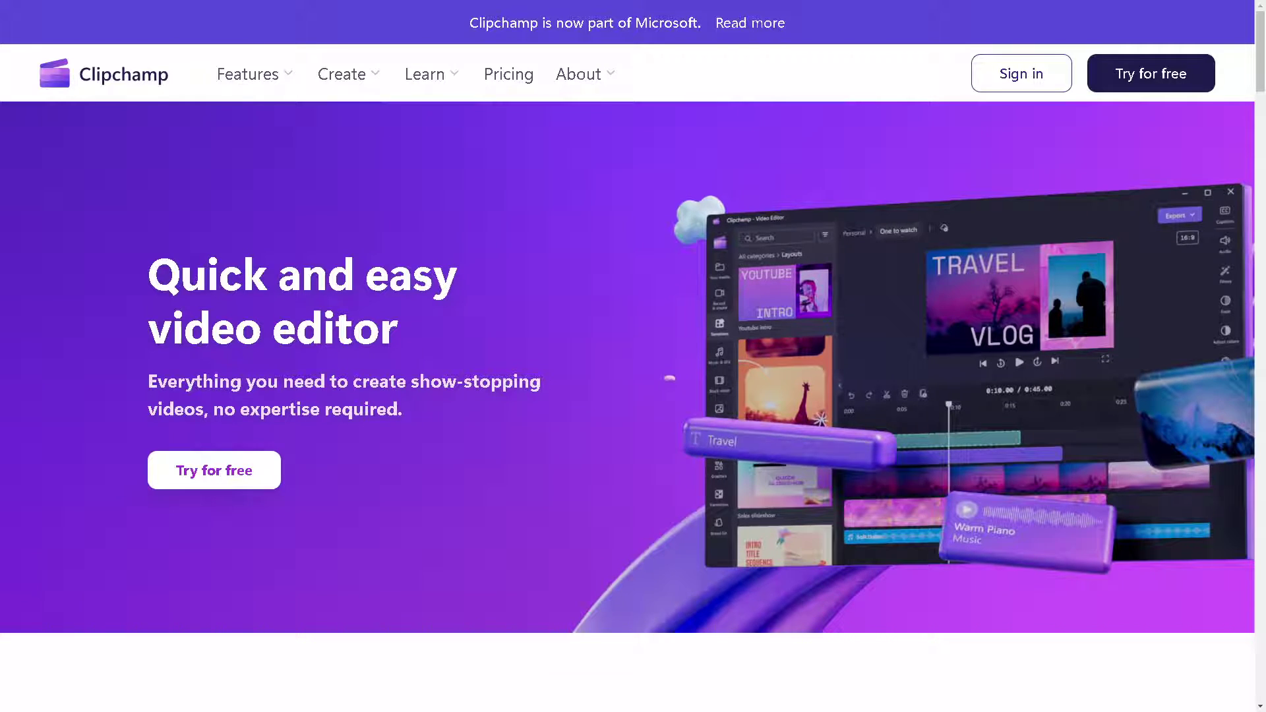
Step: Scroll down the Clipchamp website on the way to the Templates page
scroll(632, 386, down, 20)
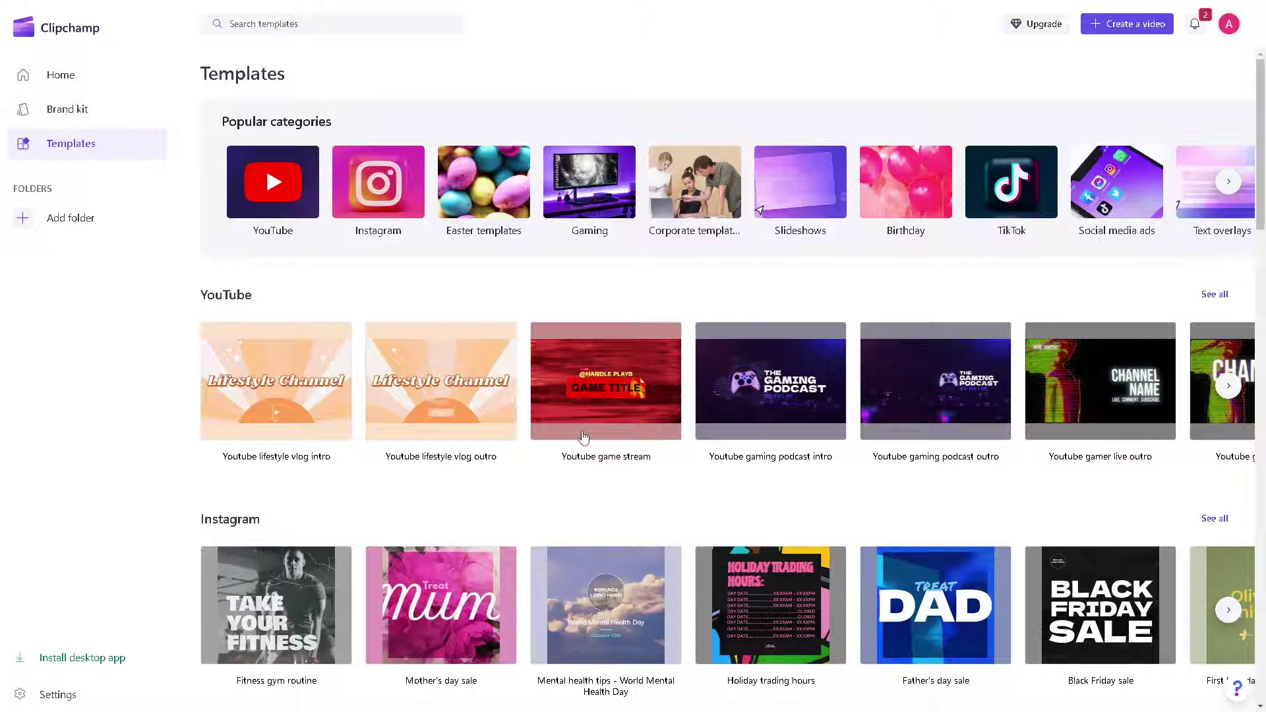
Step: Scroll through the Templates page past the popular categories and the YouTube and Instagram rows
scroll(575, 436, down, 2)
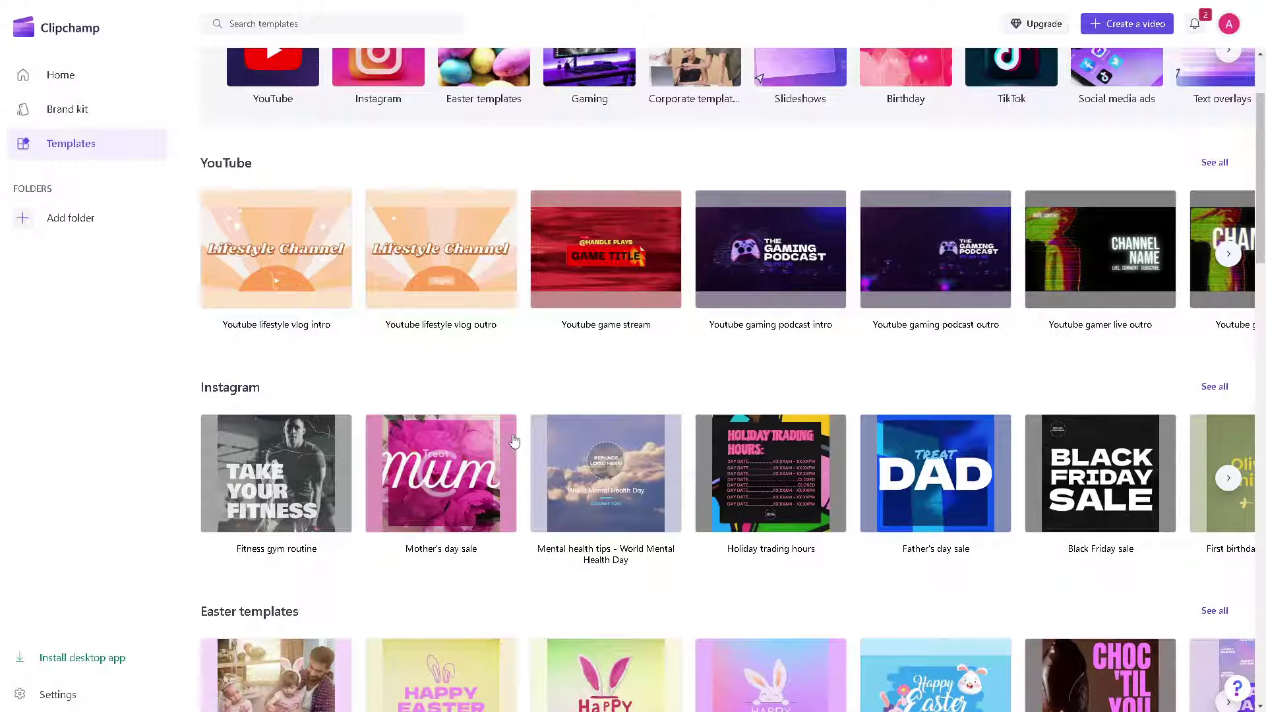
scroll(551, 456, down, 2)
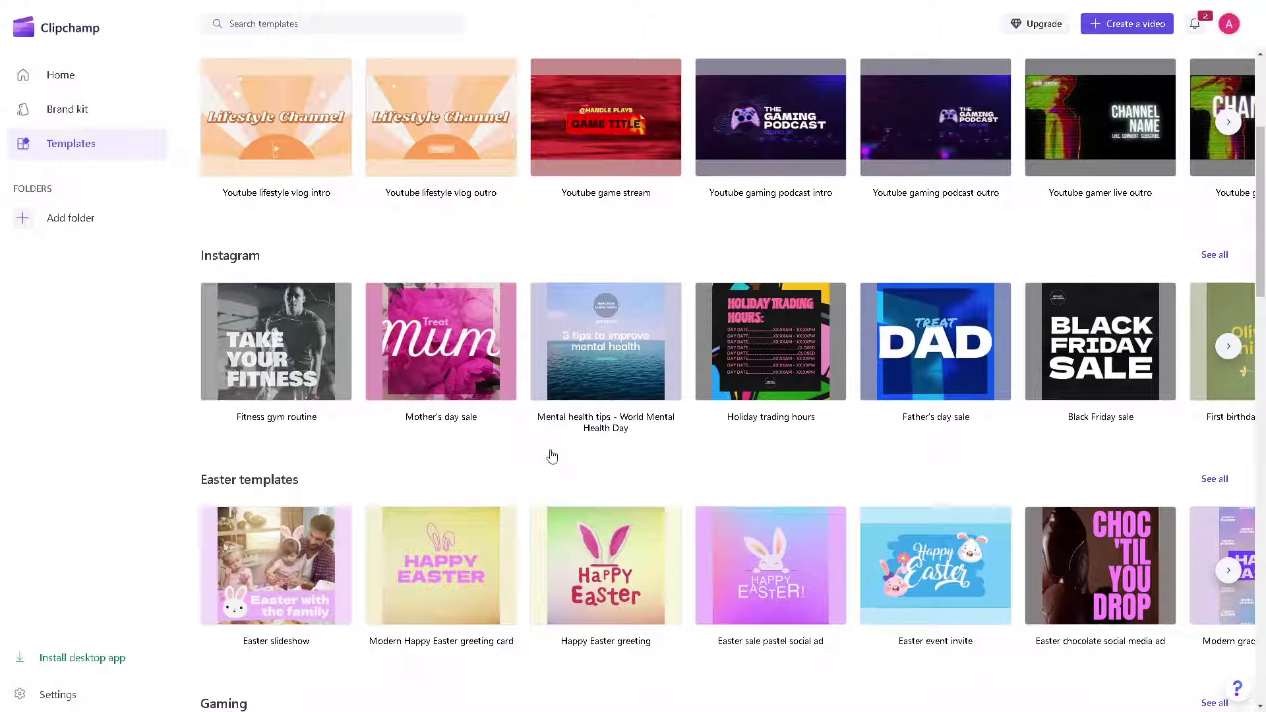
scroll(554, 455, down, 1)
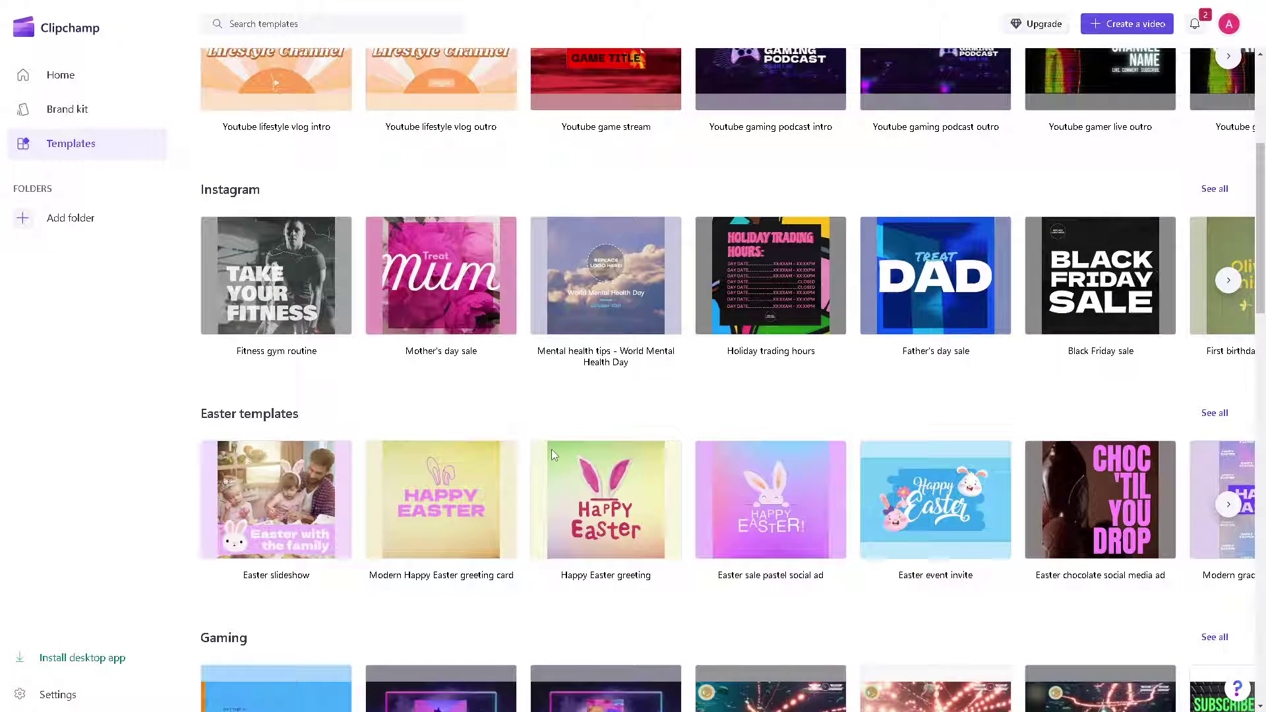
scroll(553, 455, down, 1)
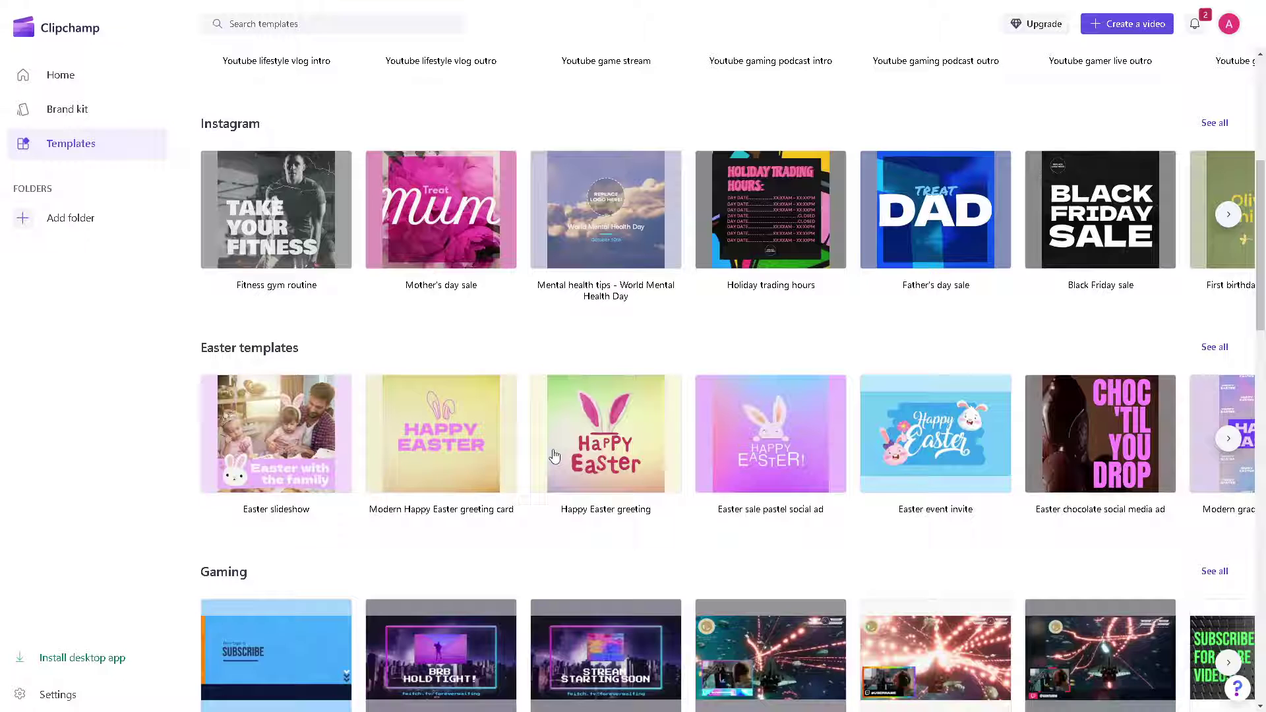
scroll(550, 452, down, 9)
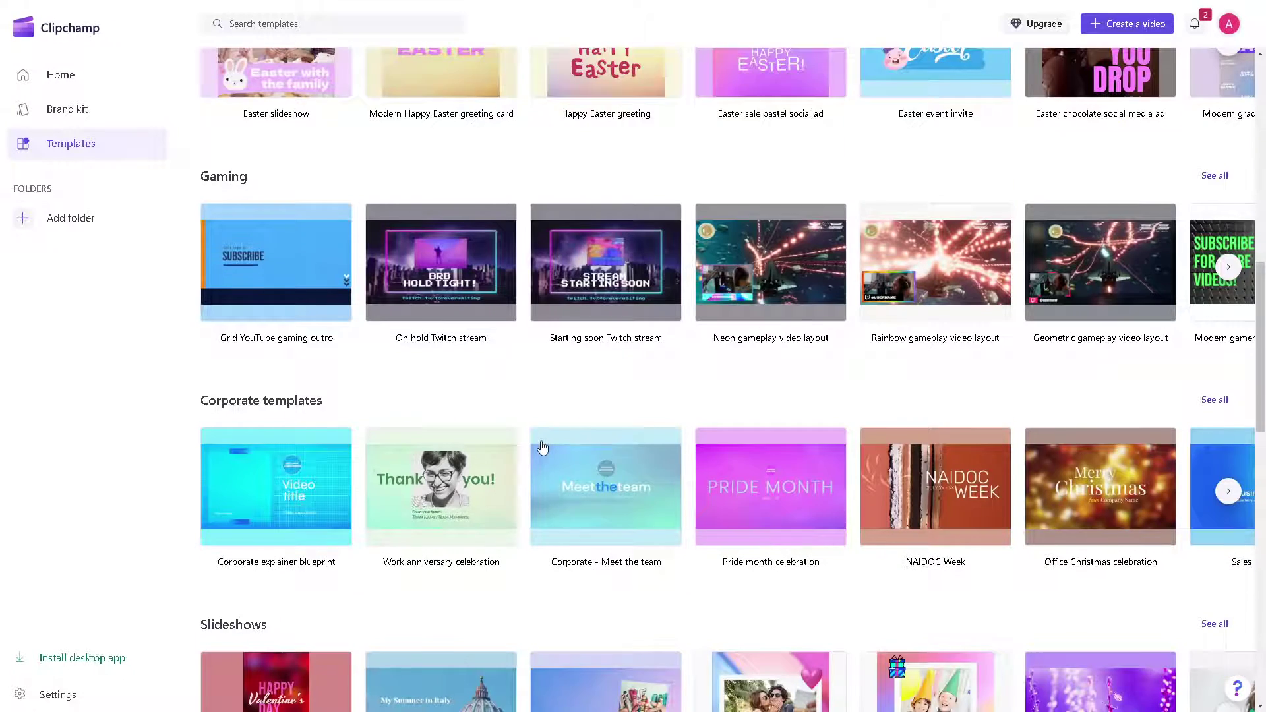
scroll(547, 446, down, 3)
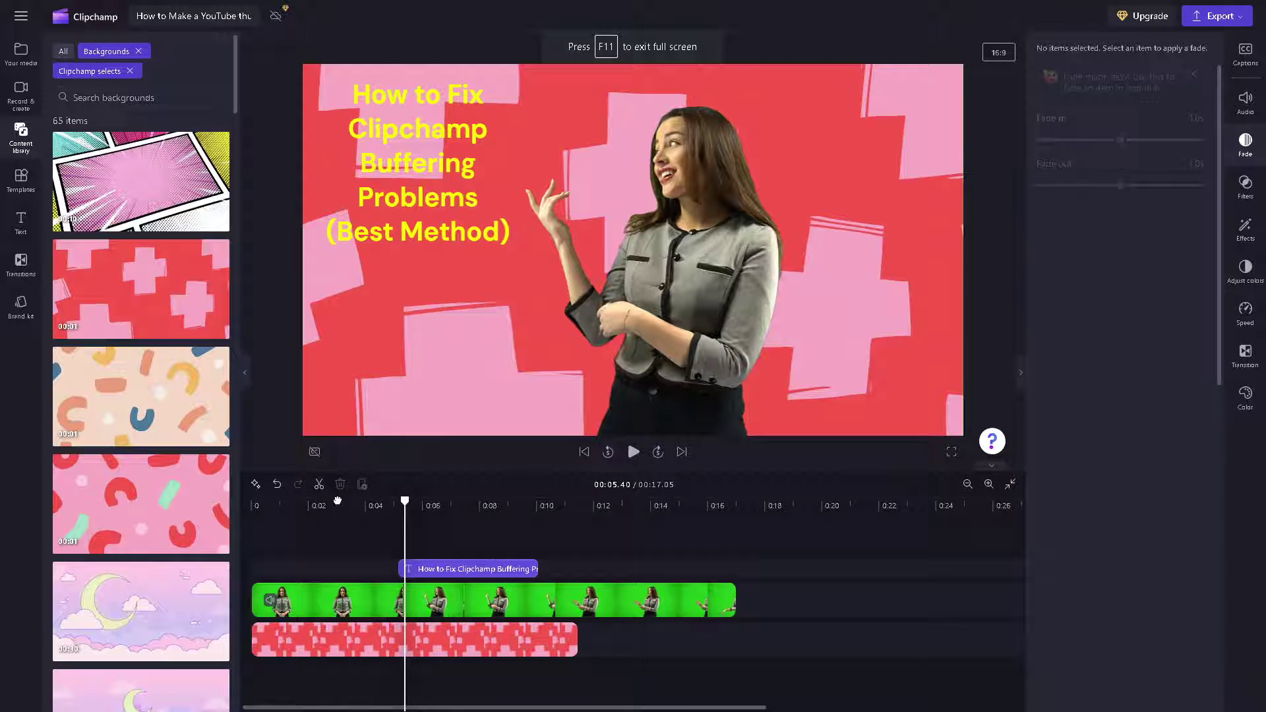
Step: Rewind to the start and play the project through to review it
drag(337, 501, 255, 501)
click(633, 452)
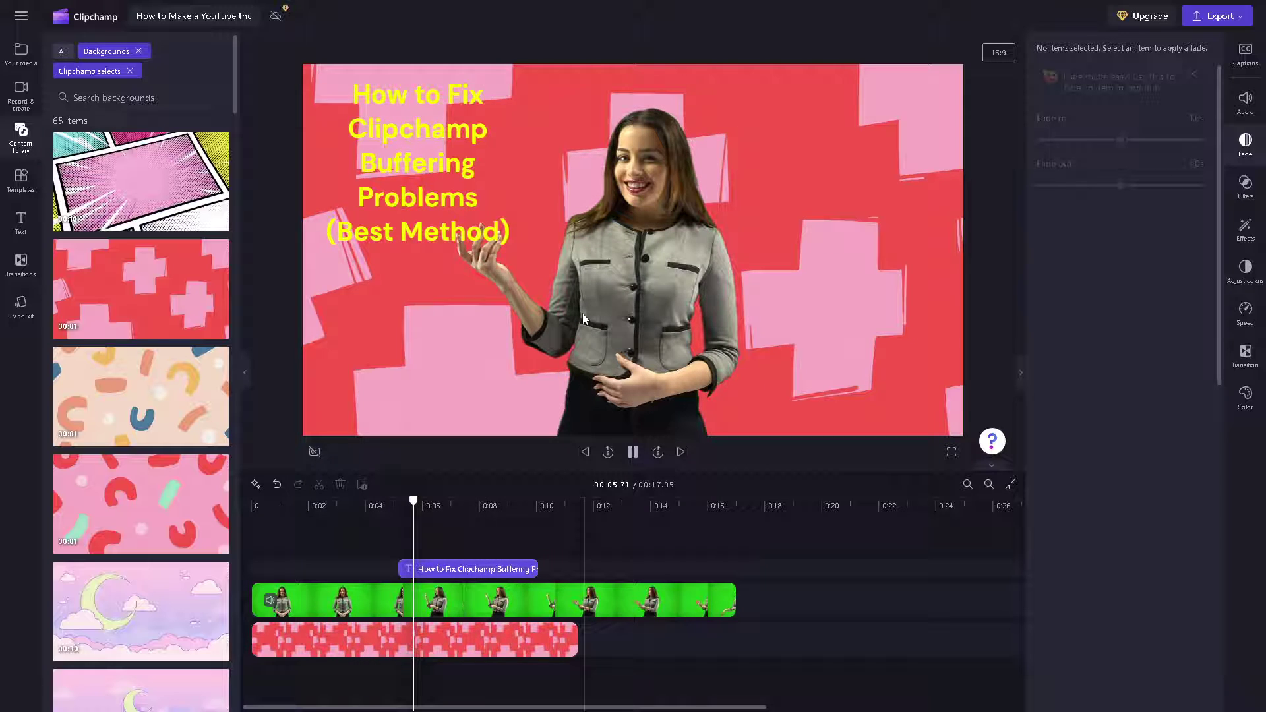
click(633, 452)
Step: Scrub back to just under one second and select the red crosses background clip
drag(395, 505, 297, 505)
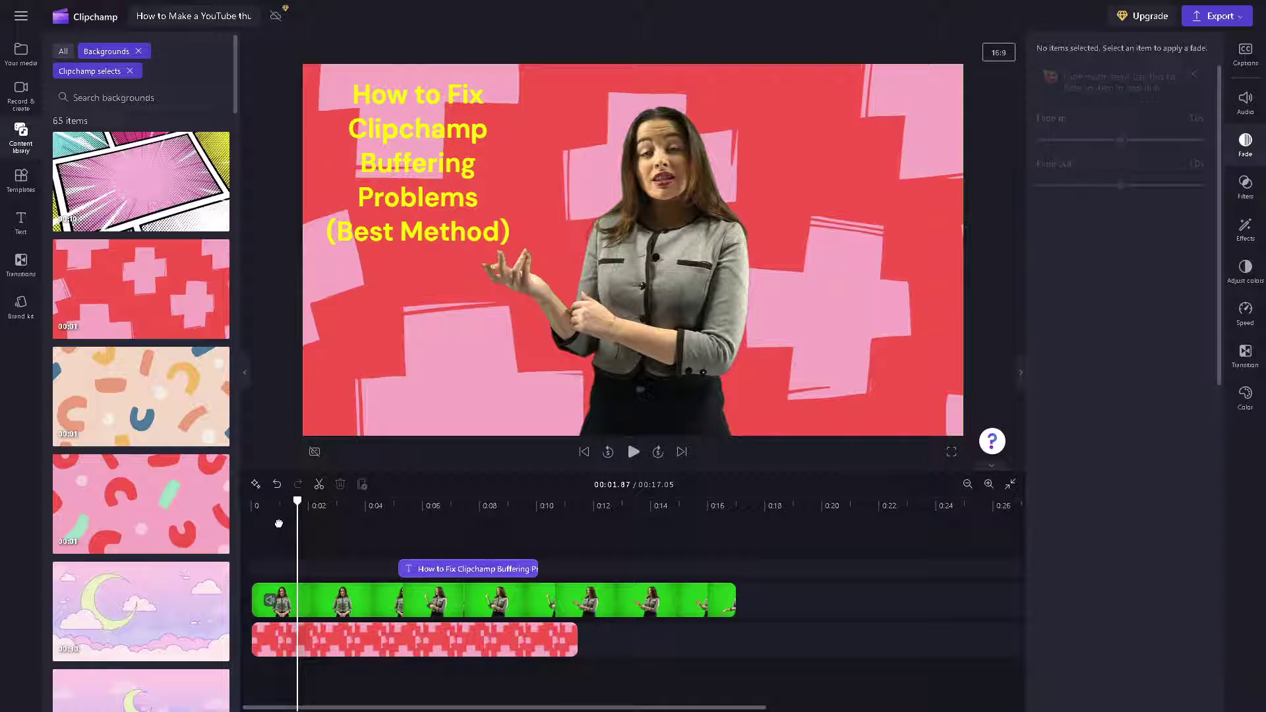
click(279, 524)
click(954, 315)
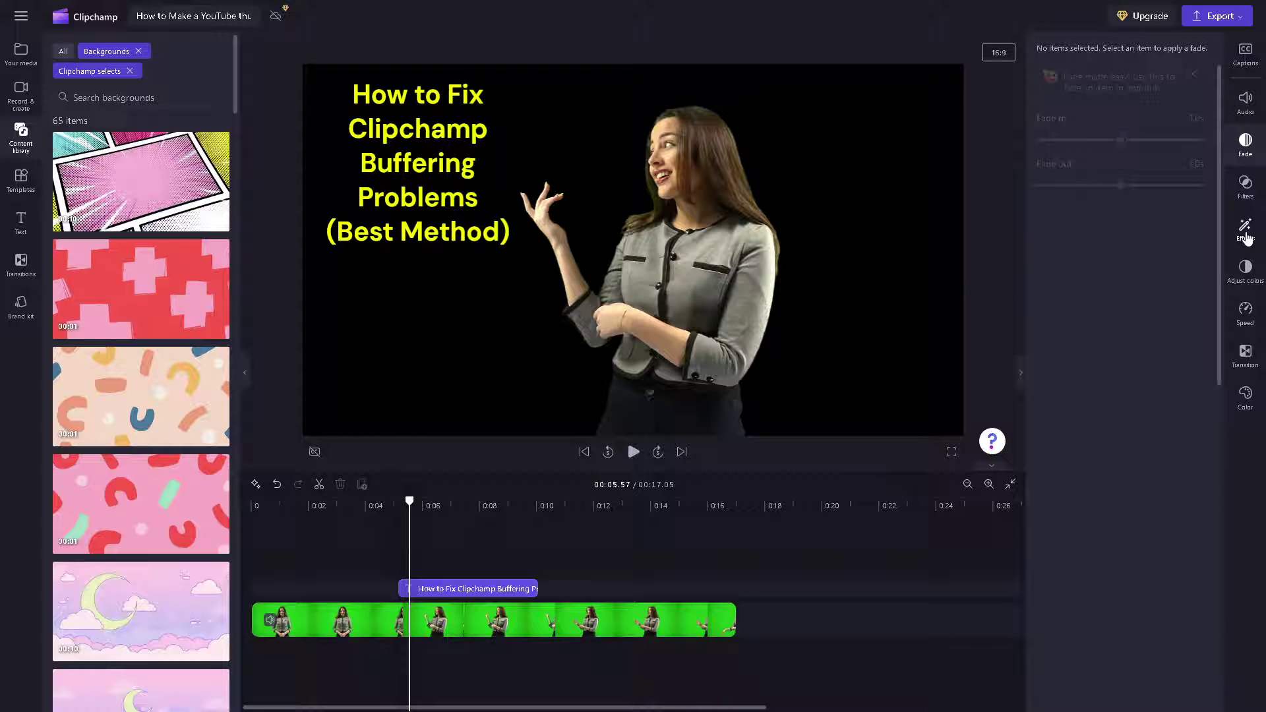
Step: Add the Comic book background and place it at the start of the timeline
mouse_move(139, 386)
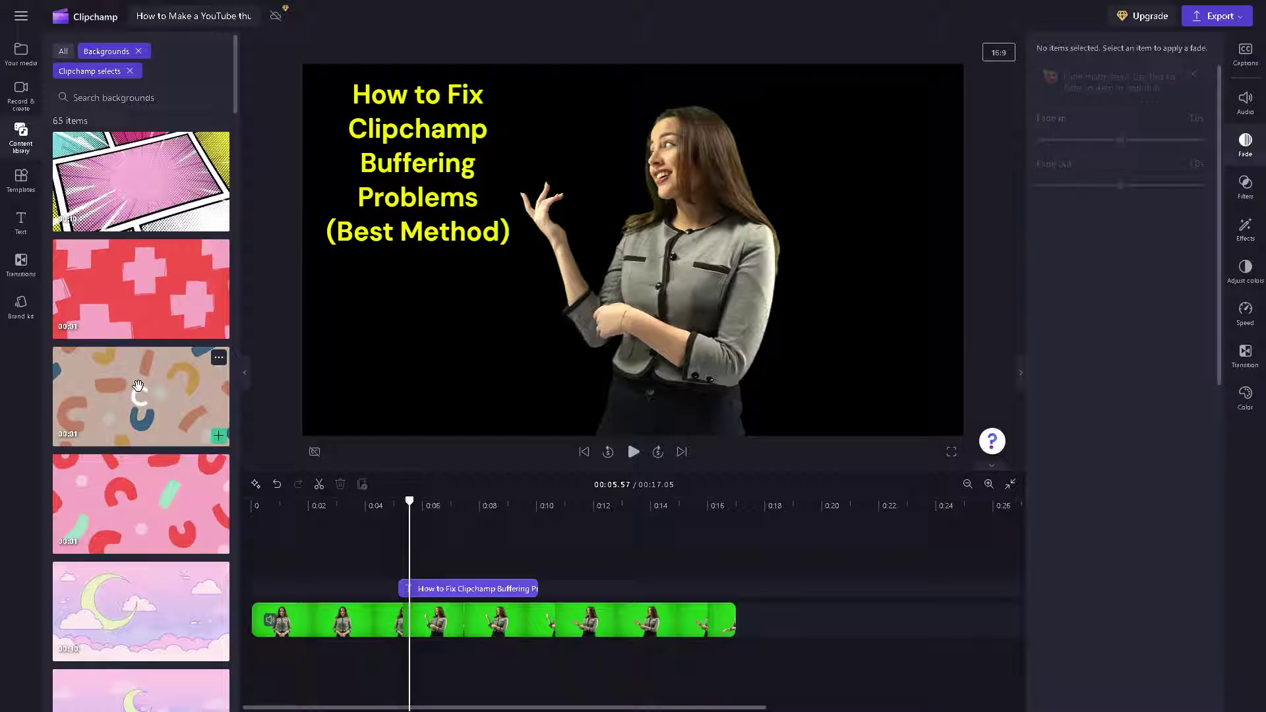
click(142, 182)
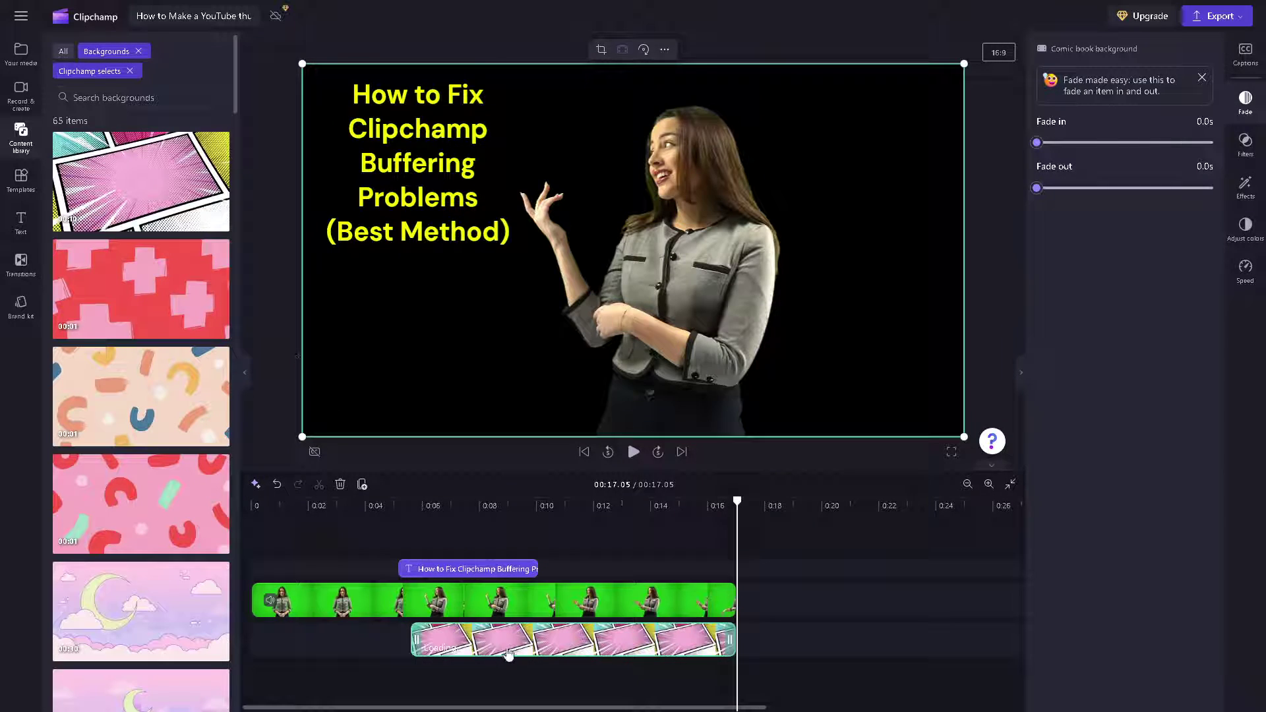
drag(501, 637, 338, 637)
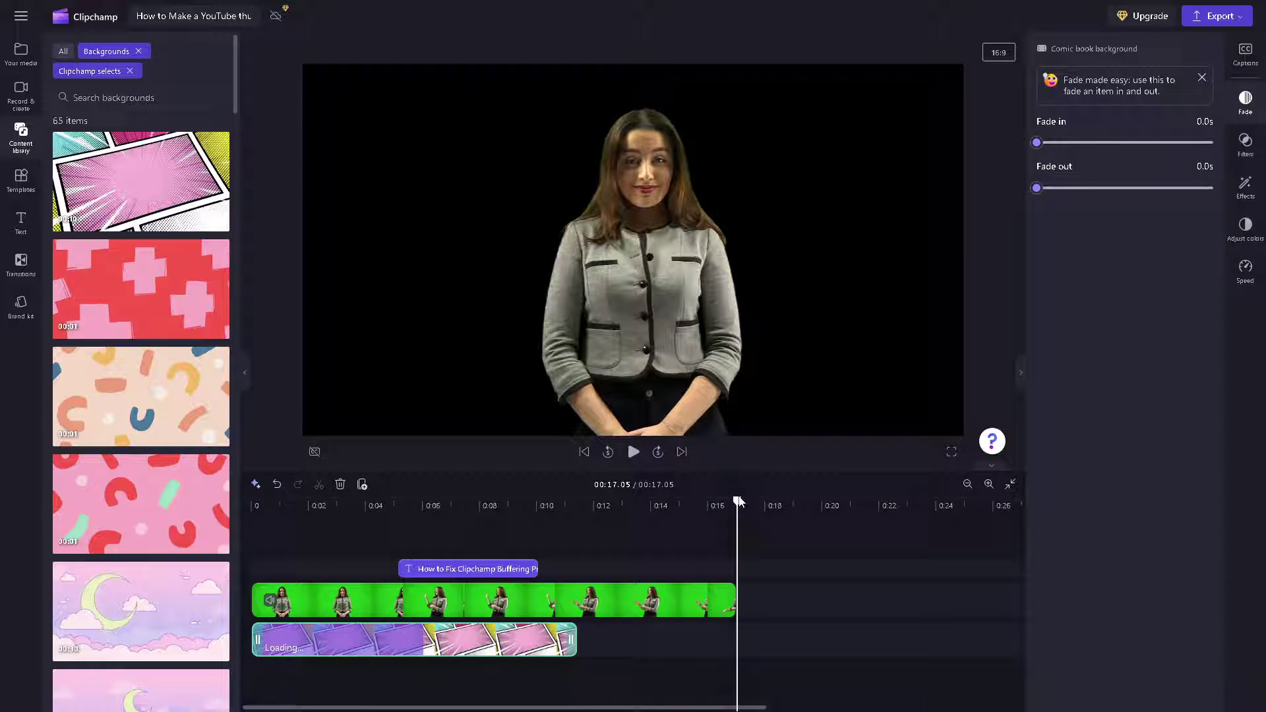
Step: Play from about five seconds to check the new background, then return to 5.45 seconds
drag(738, 503, 394, 507)
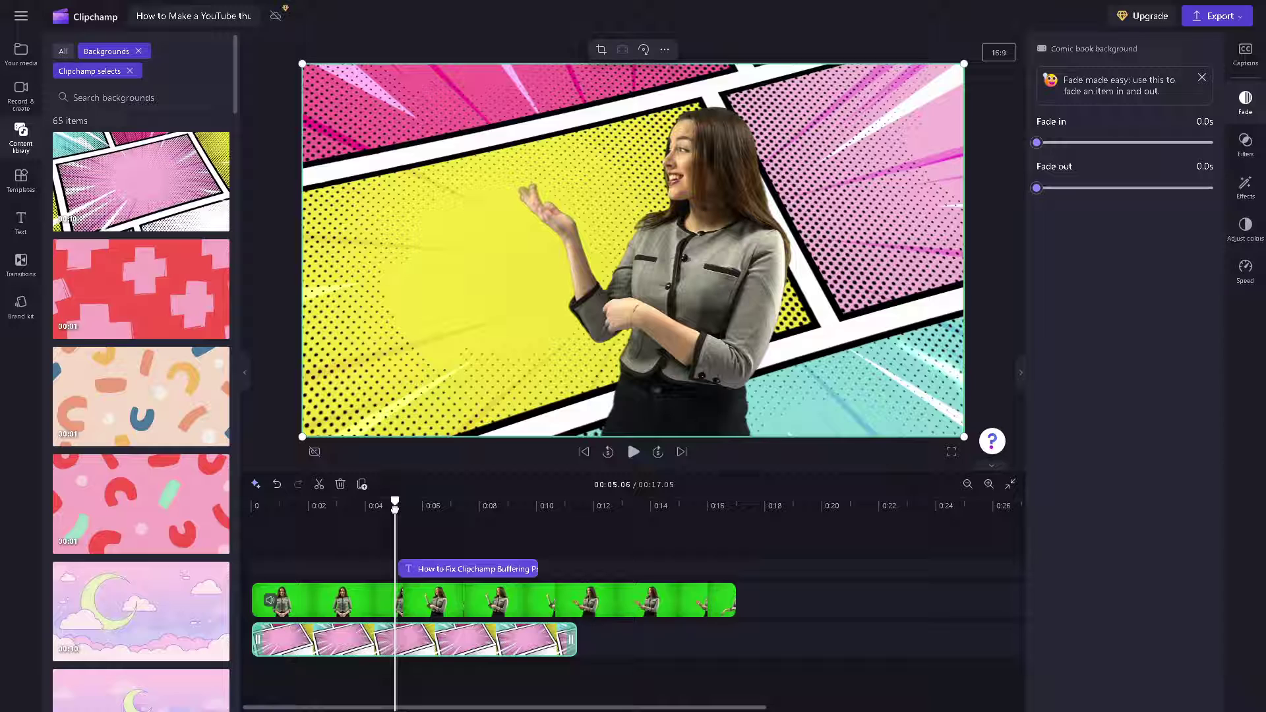
click(637, 456)
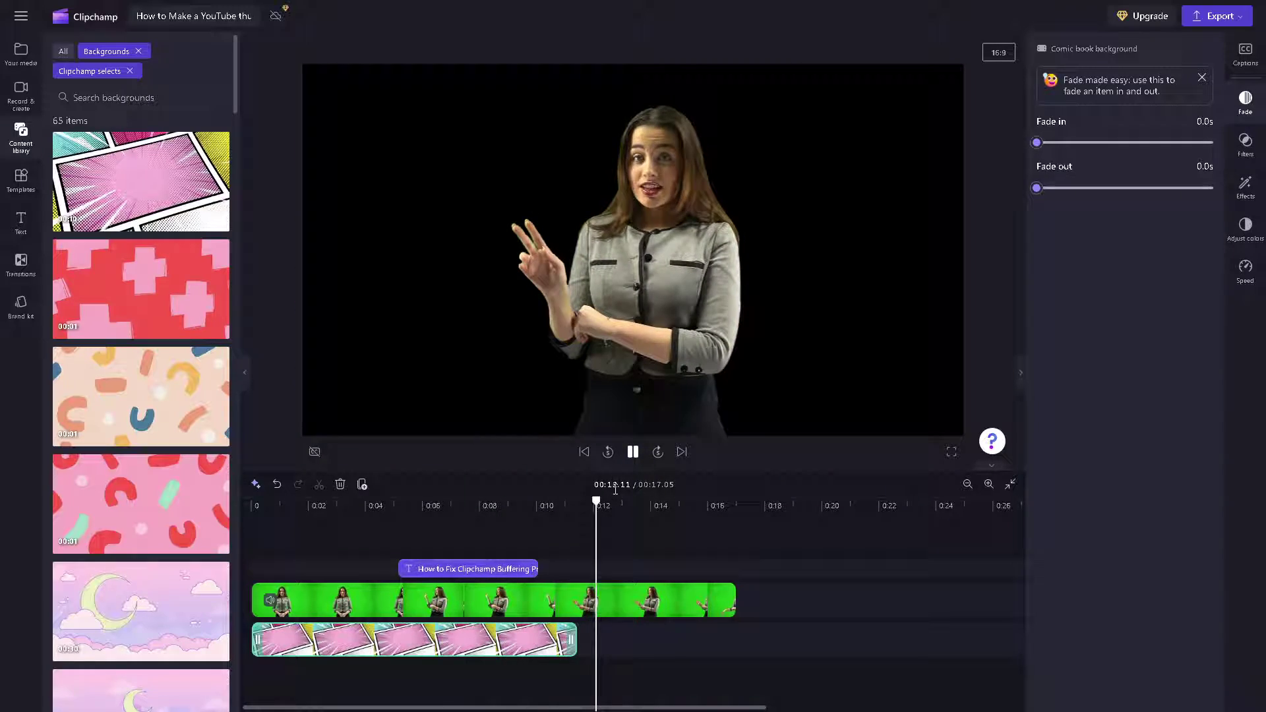
click(604, 502)
drag(604, 502, 405, 502)
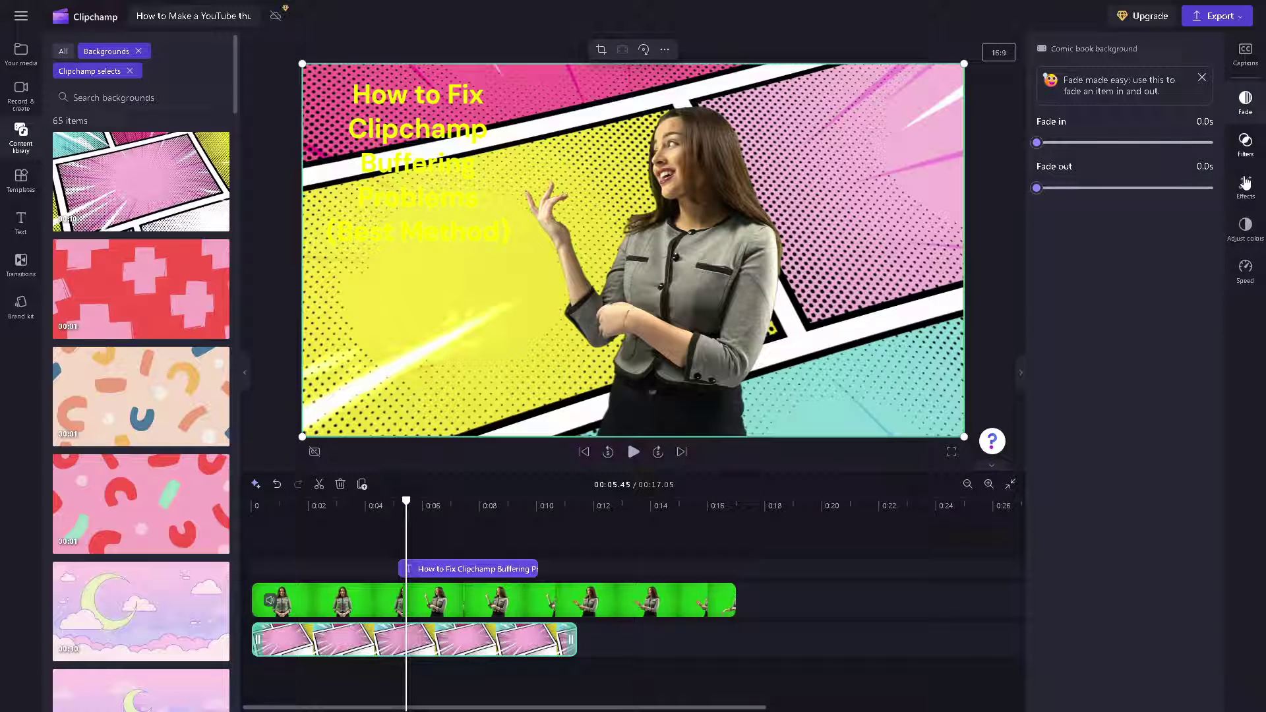
Step: Try black, red and cream on the title, then settle on dark grey #3C3C46
click(444, 178)
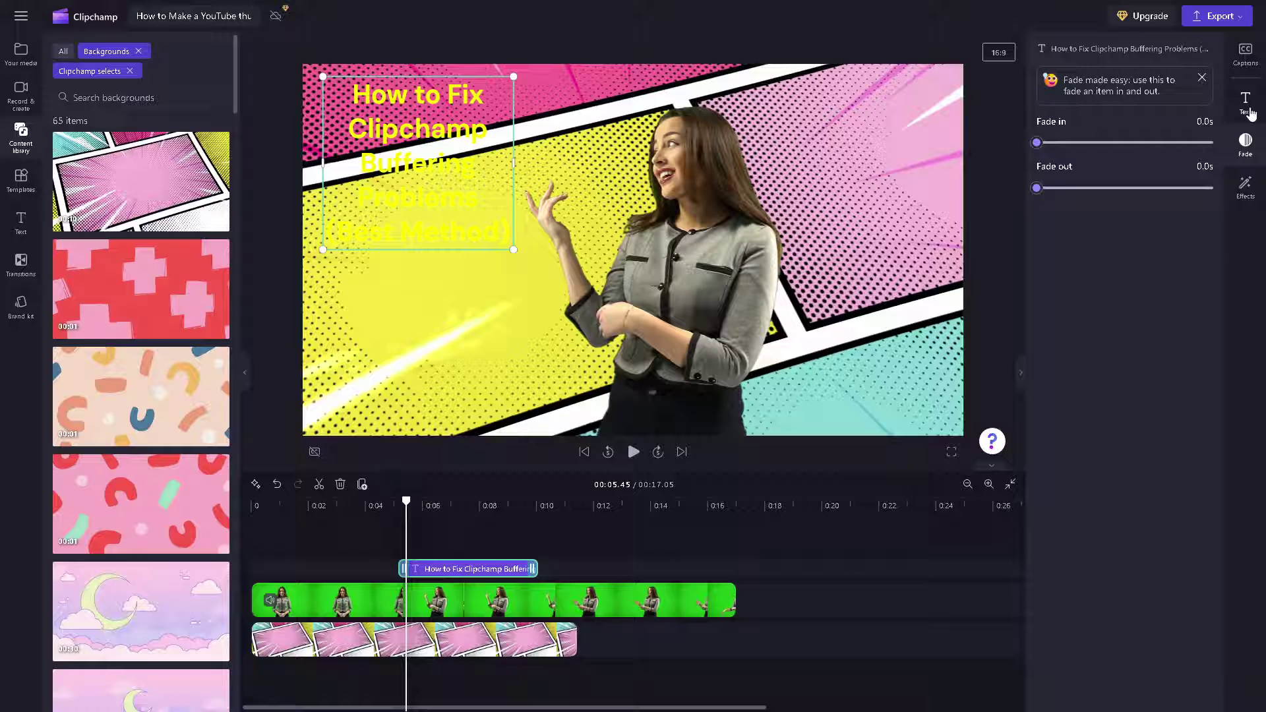
click(1245, 102)
click(1049, 375)
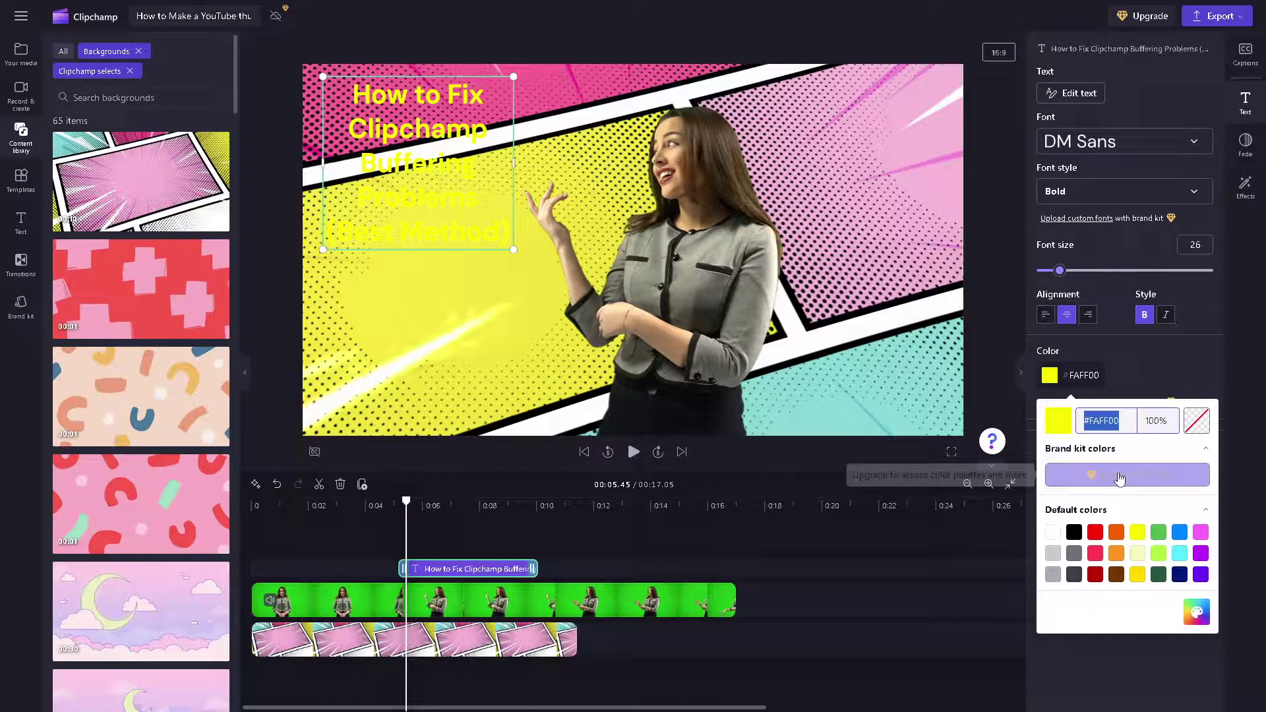
click(1074, 534)
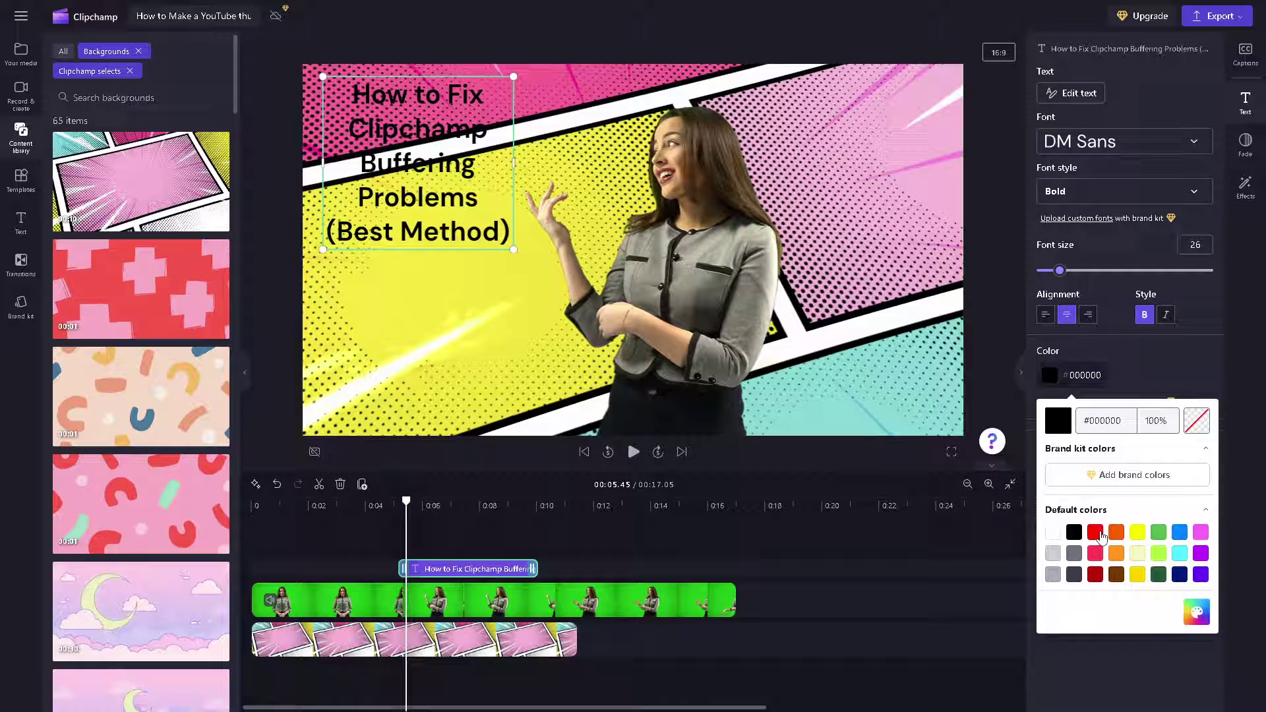
click(1096, 534)
click(1143, 556)
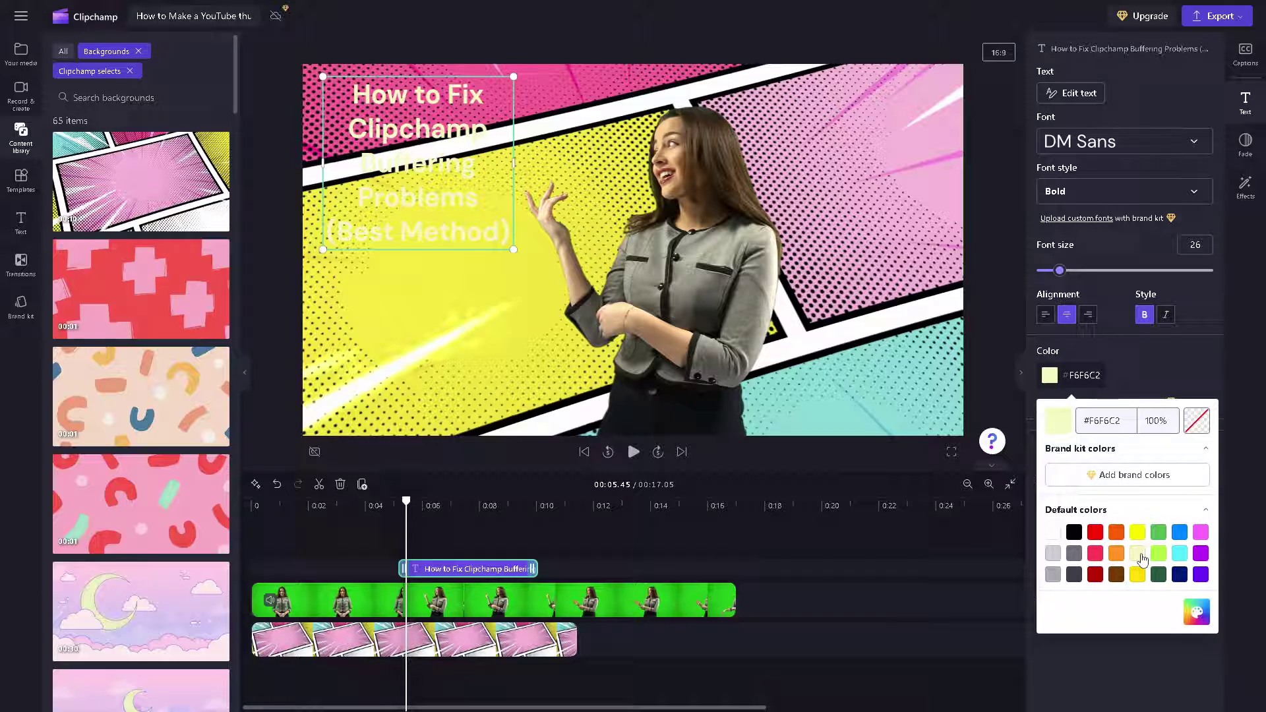
click(1074, 554)
click(1074, 574)
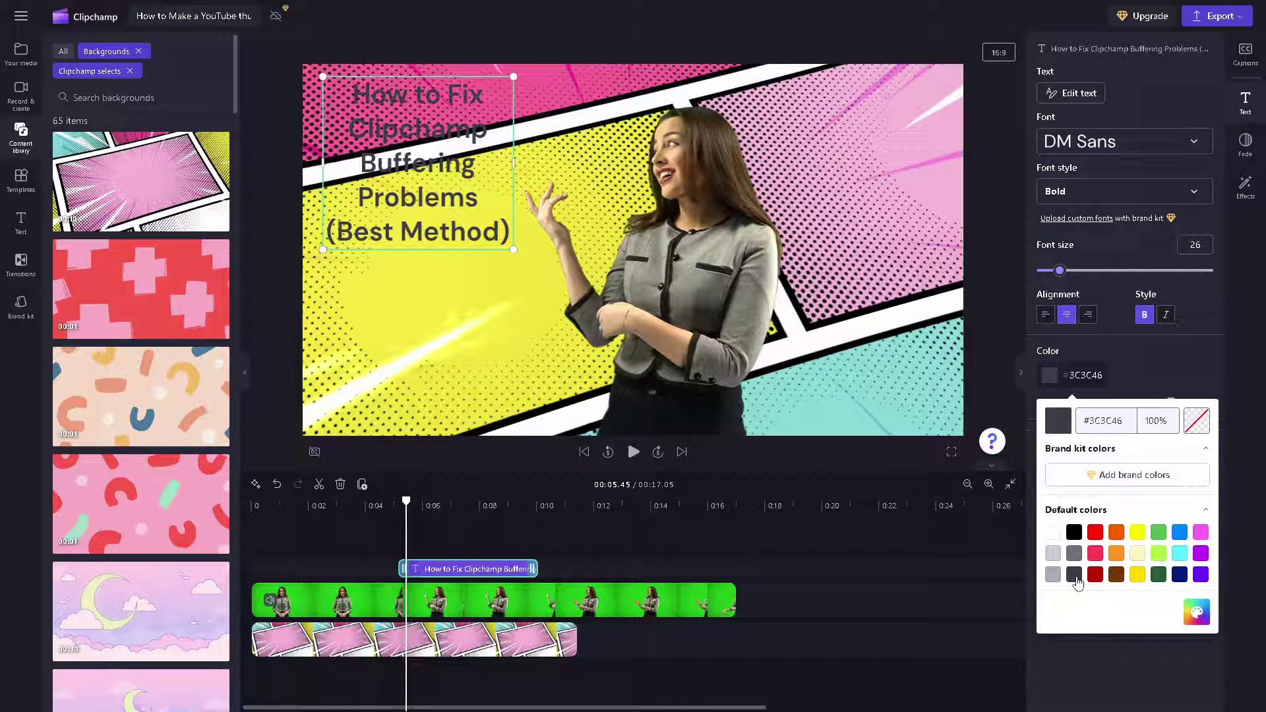
click(1224, 20)
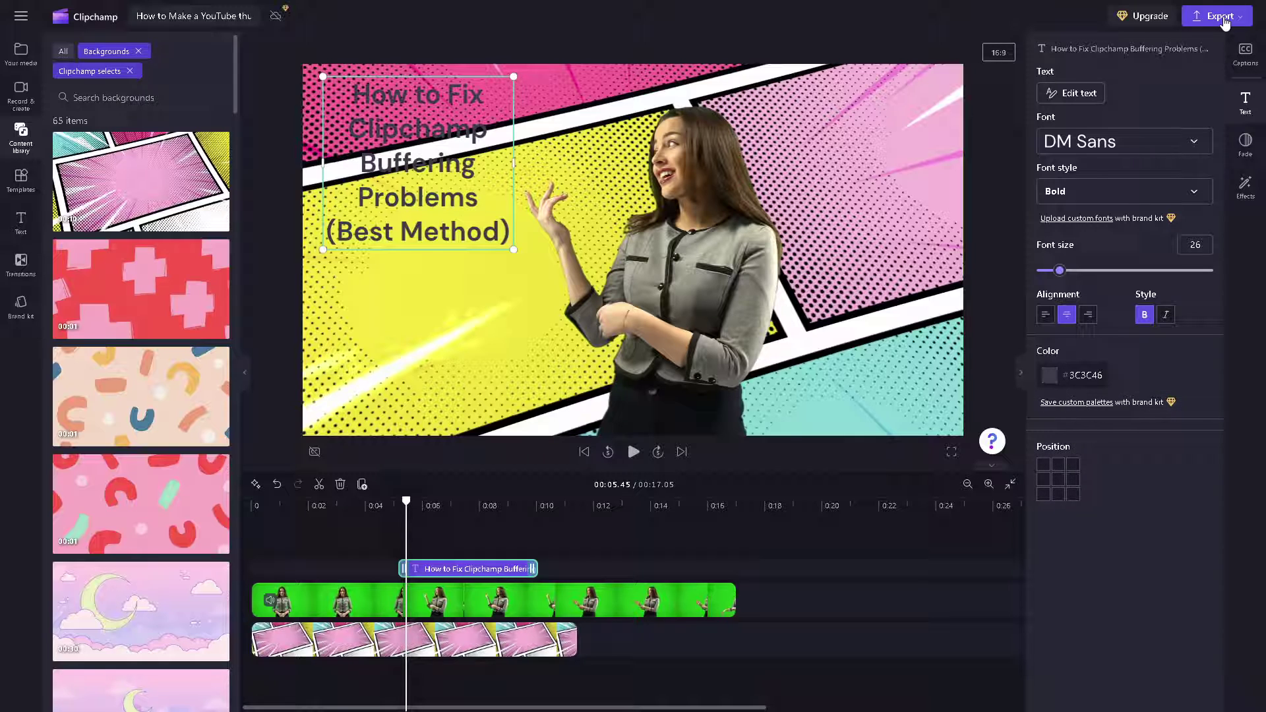
click(1224, 19)
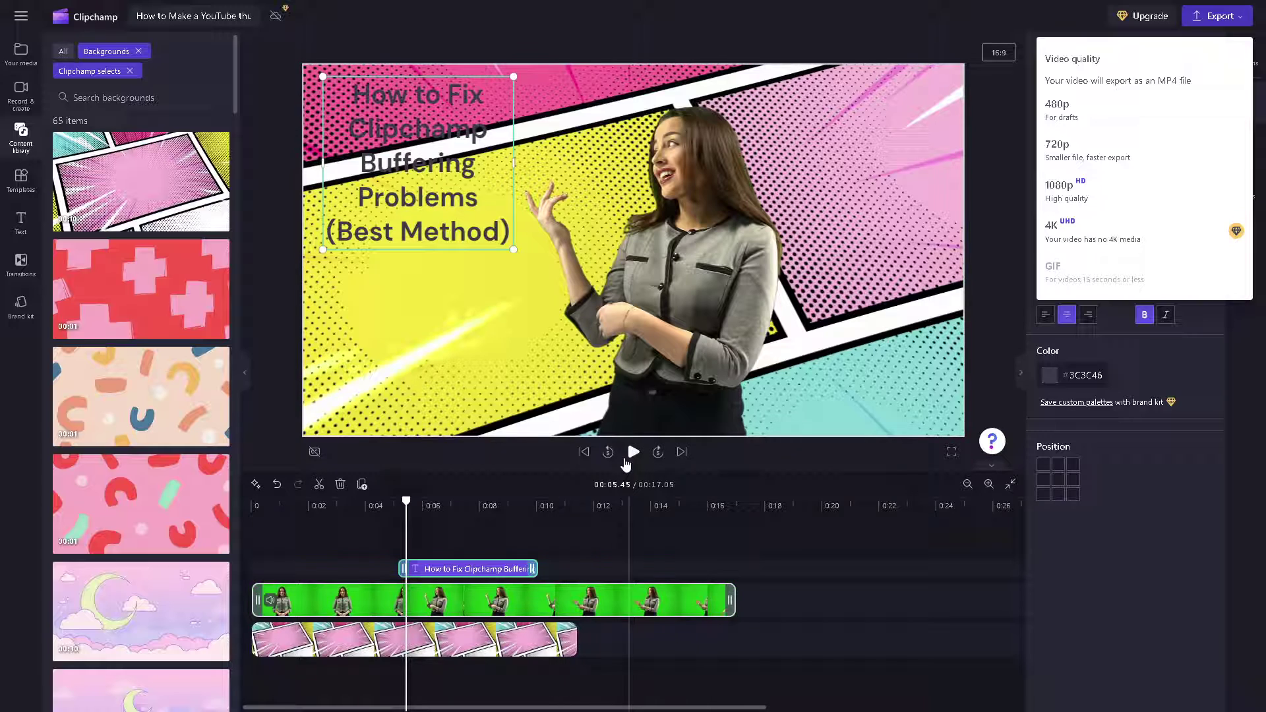
click(552, 534)
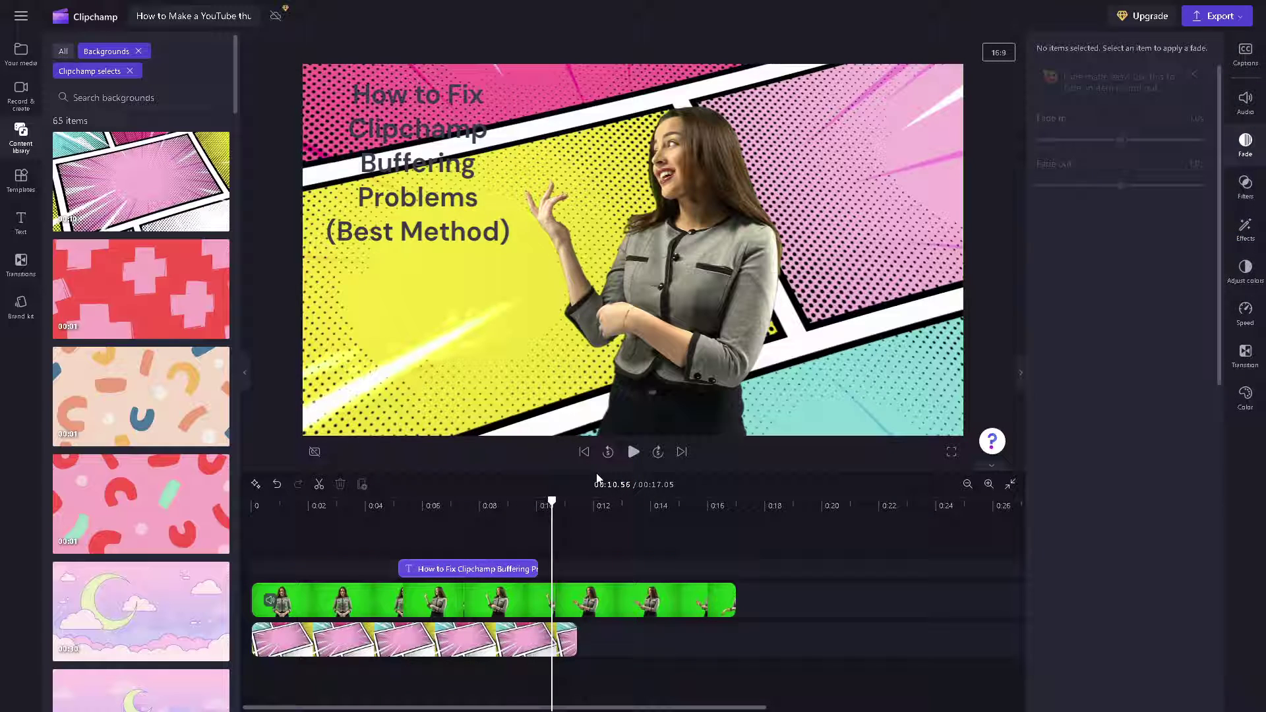
click(412, 504)
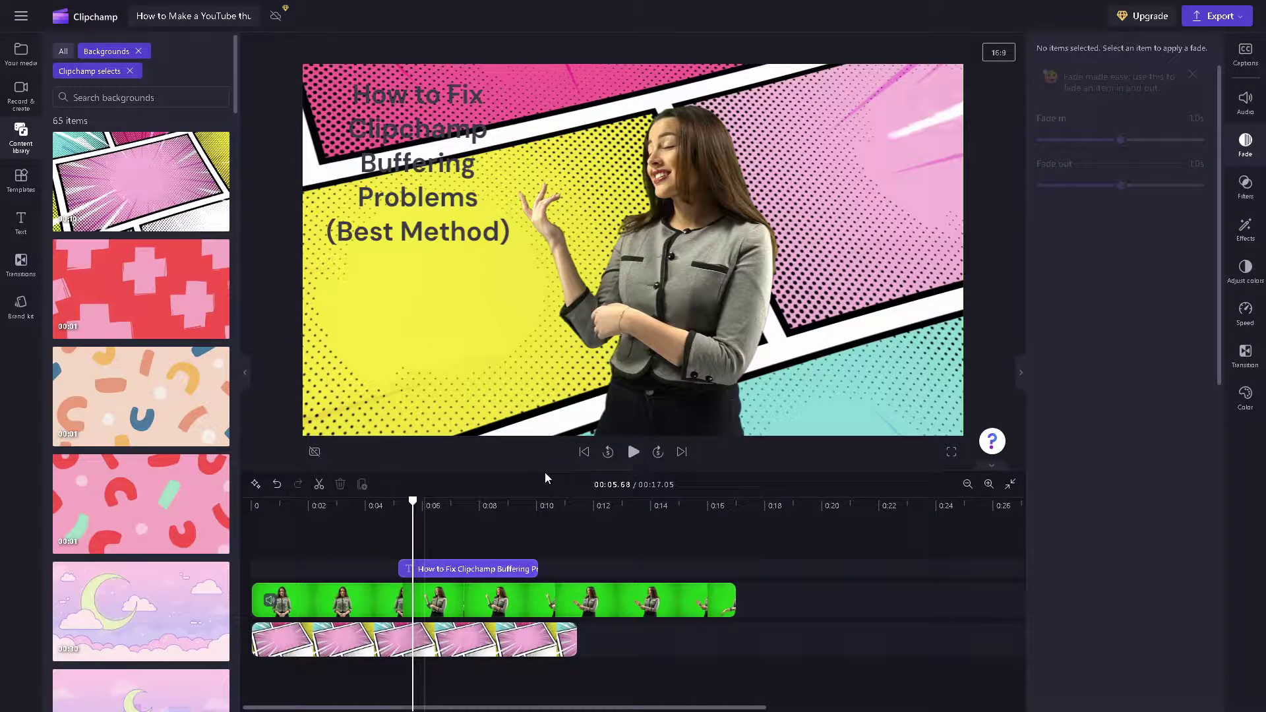